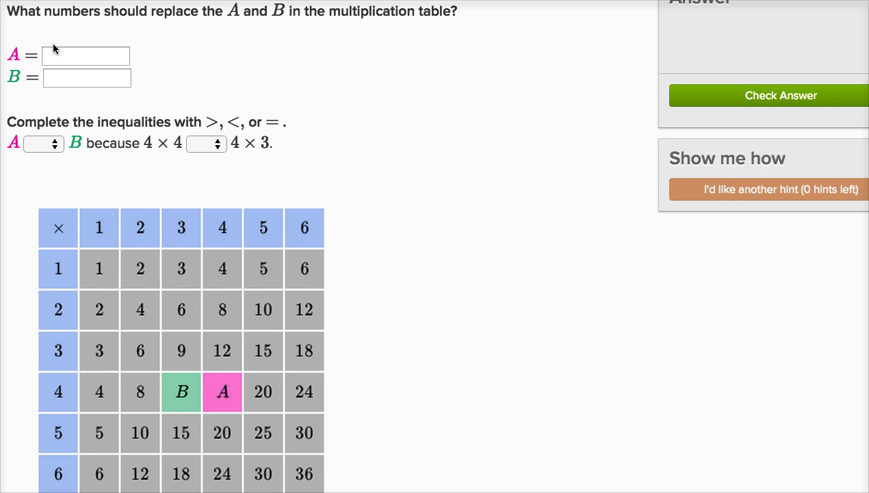
Step: Enter 16 for A and 12 for B in the multiplication table
left_click(68, 55)
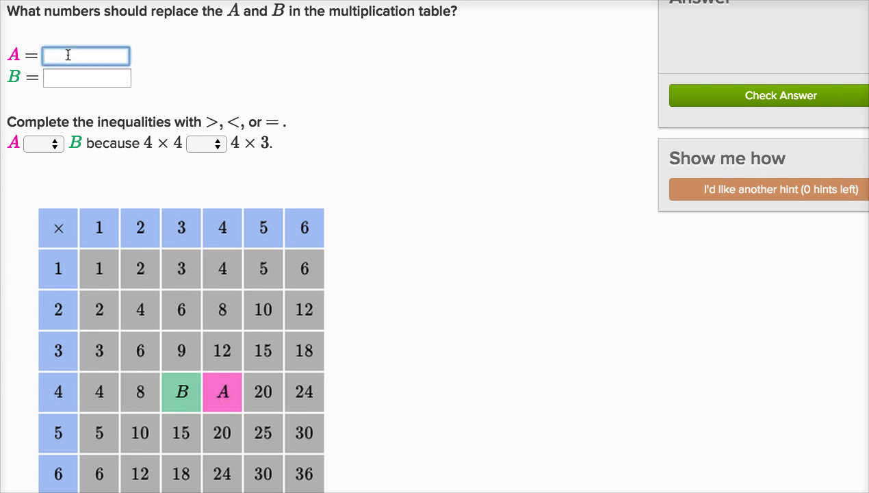
type("16")
left_click(73, 81)
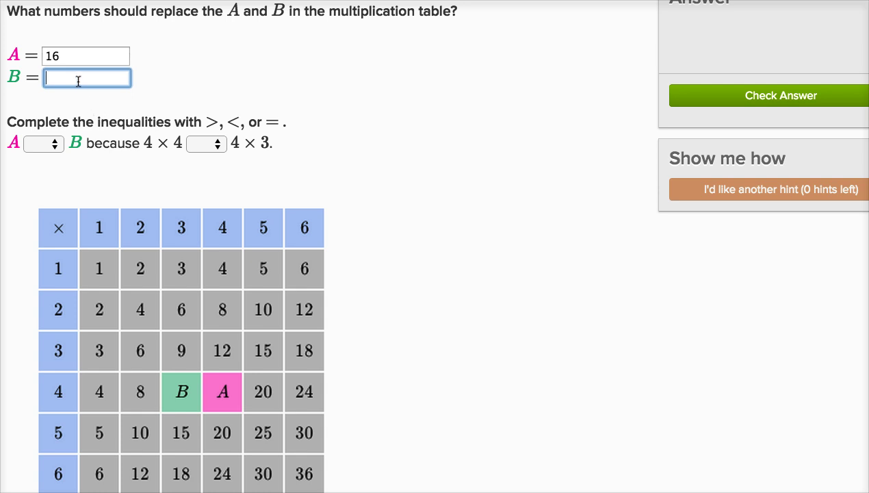
type("12")
Step: Set A > B and 4 × 4 > 4 × 3, check the answer, and continue to the next question
left_click(54, 145)
left_click(54, 154)
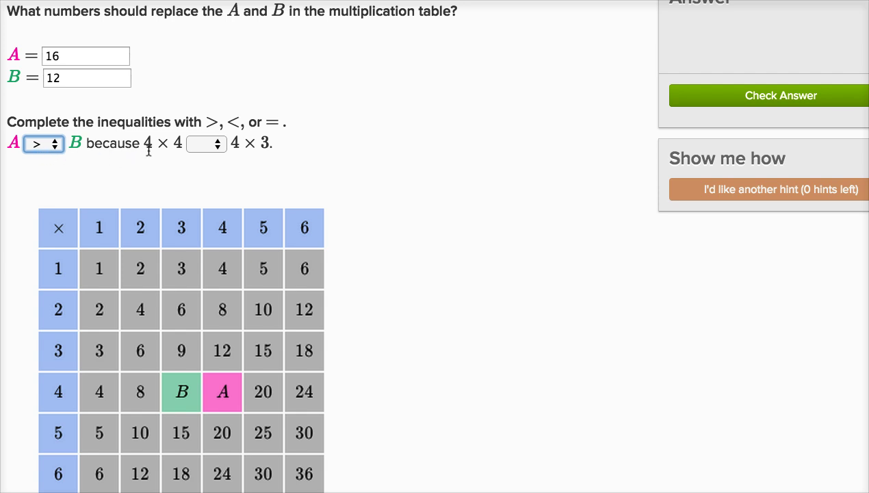
left_click(216, 146)
left_click(210, 156)
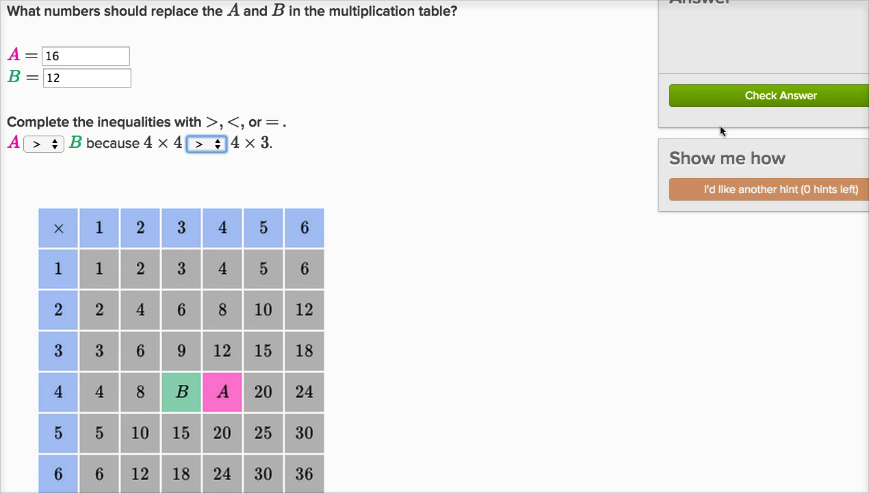
left_click(727, 101)
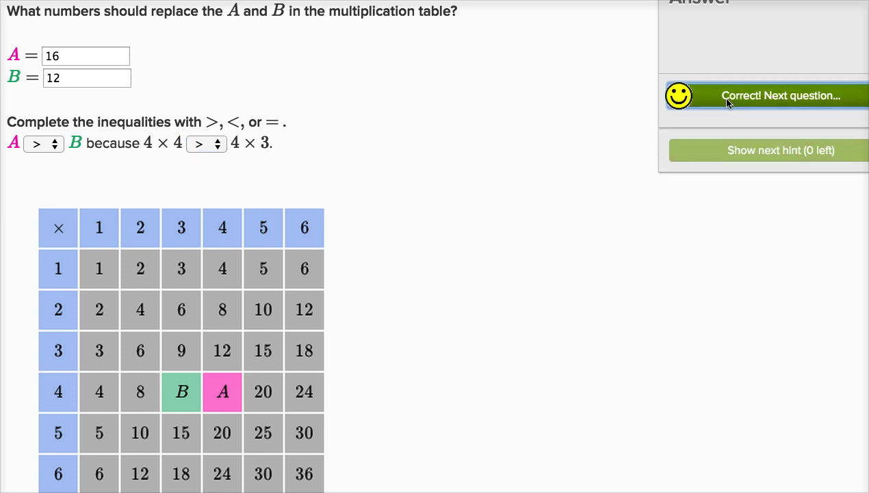
left_click(727, 101)
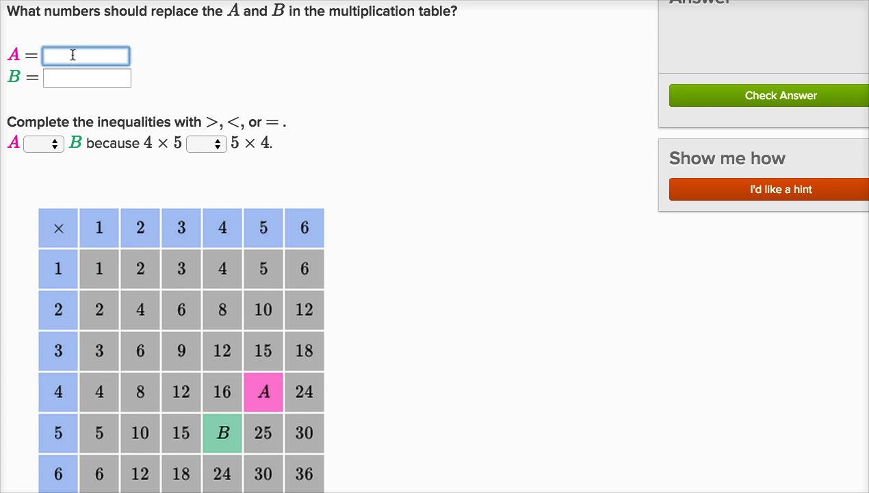
Step: Enter 20 for both A and B in the table
type("20")
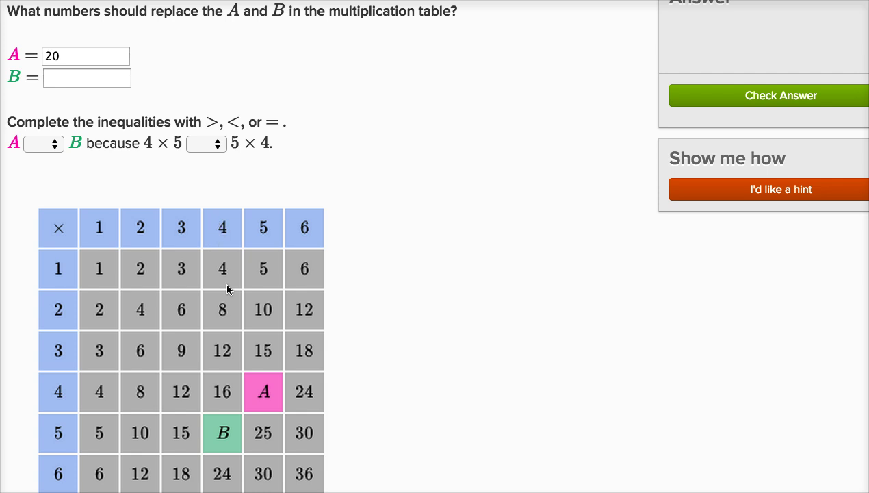
left_click(67, 79)
type("20")
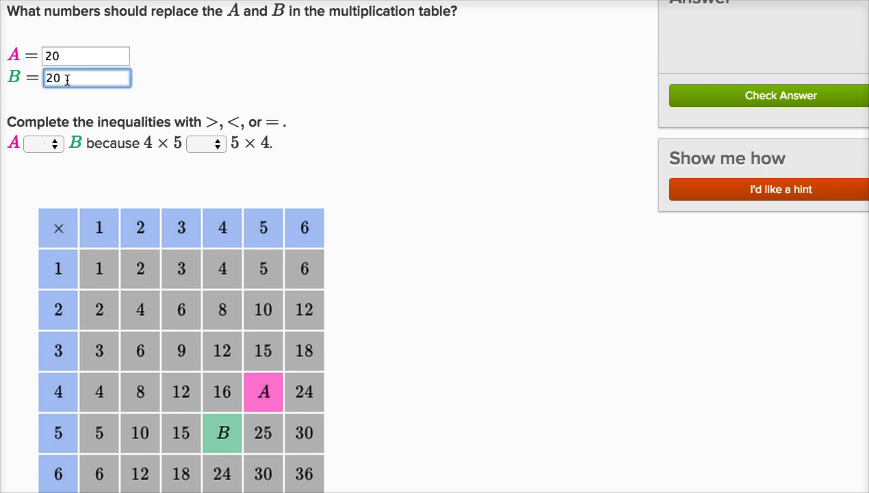
left_click(263, 398)
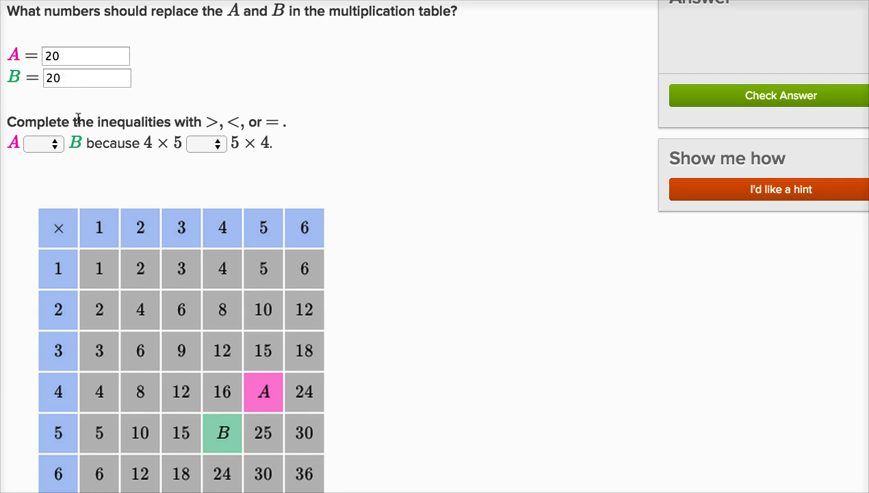
Step: Set A = B and 4 × 5 = 5 × 4, check the answer, and continue
left_click(55, 145)
left_click(53, 183)
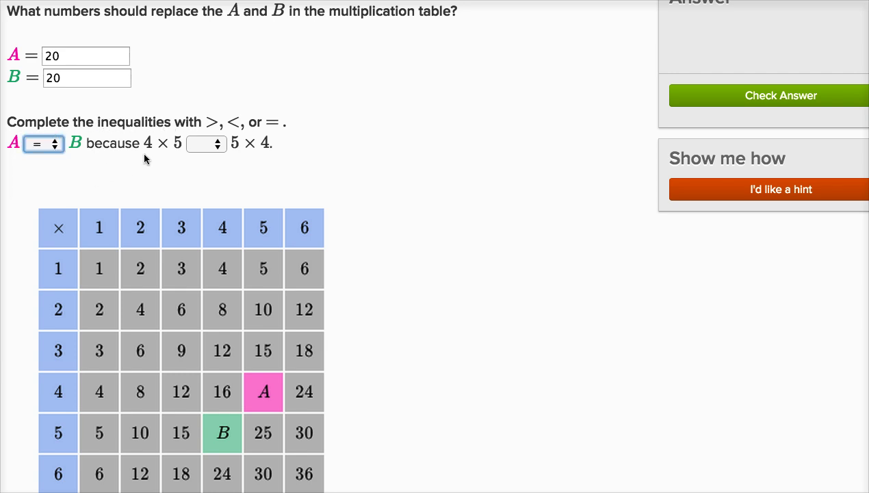
left_click(217, 146)
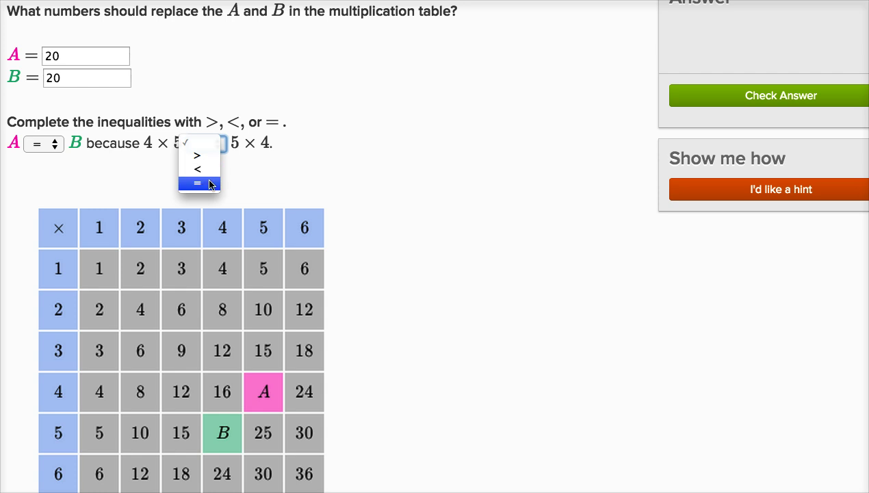
left_click(205, 184)
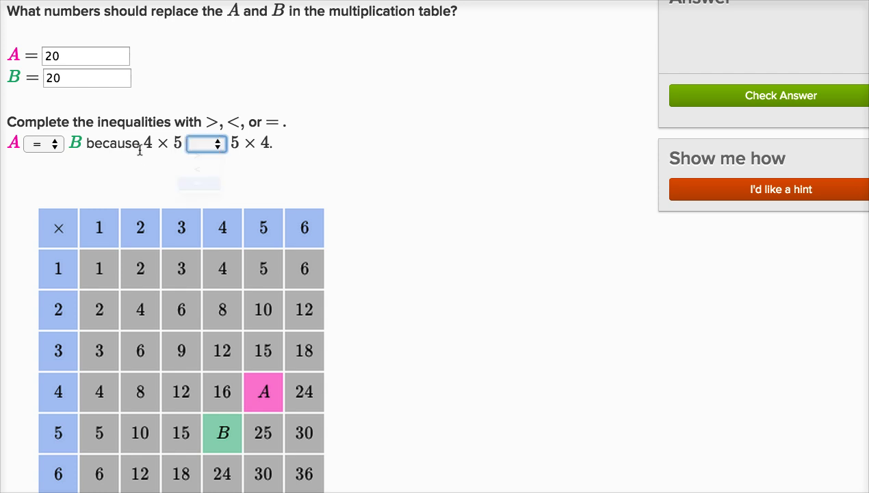
left_click(694, 104)
left_click(703, 104)
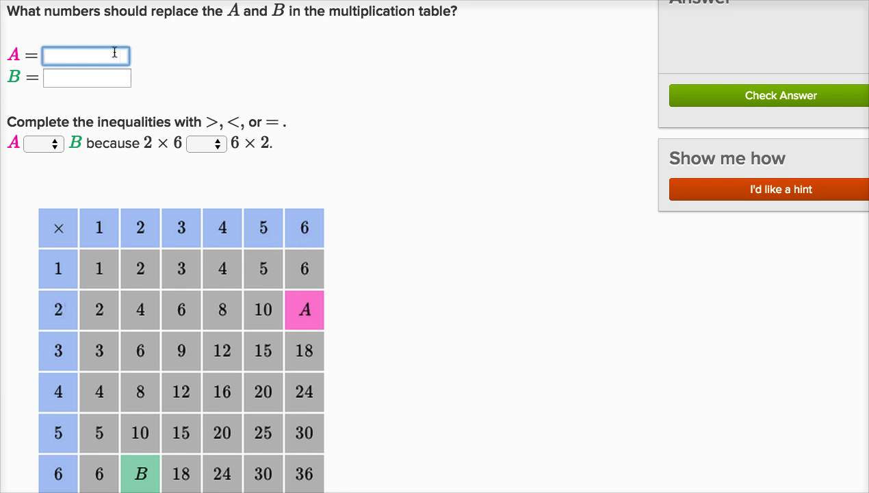
Step: Enter 12 for both A and B in the table
type("12")
left_click(66, 76)
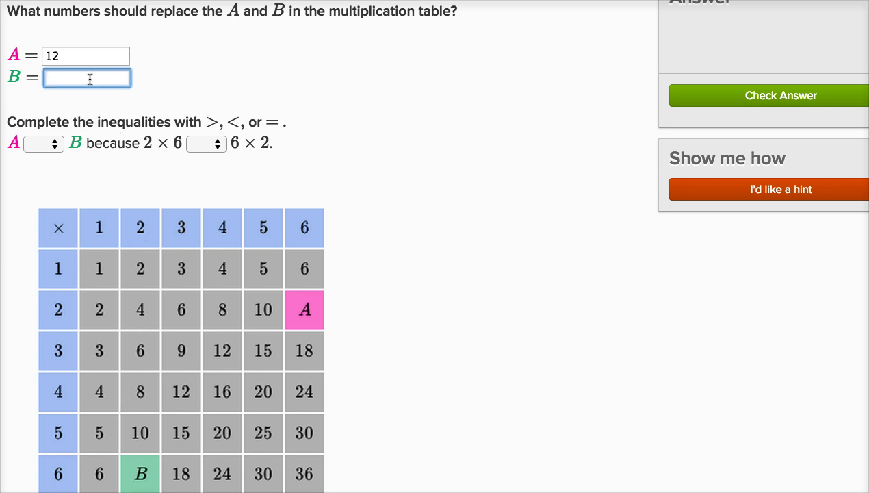
type("12")
Step: Set A = B and 2 × 6 = 6 × 2, check the answer, and continue
left_click(44, 143)
left_click(65, 183)
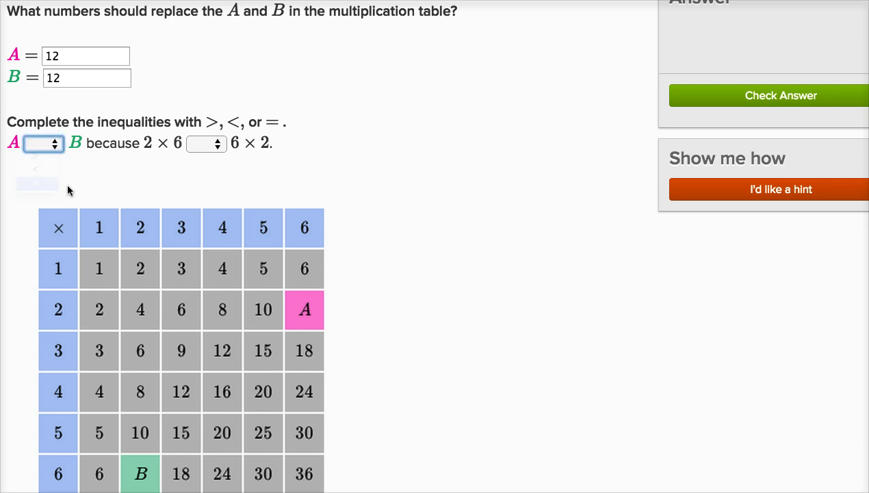
left_click(216, 144)
left_click(202, 183)
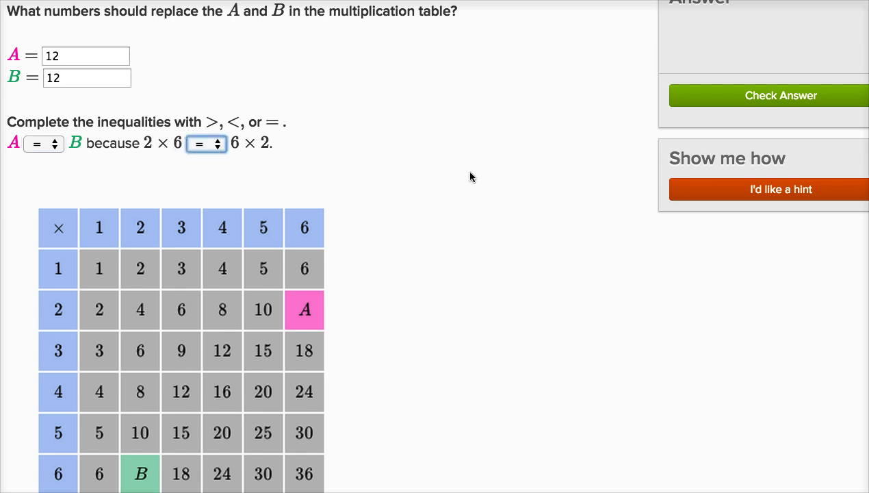
left_click(746, 105)
left_click(747, 106)
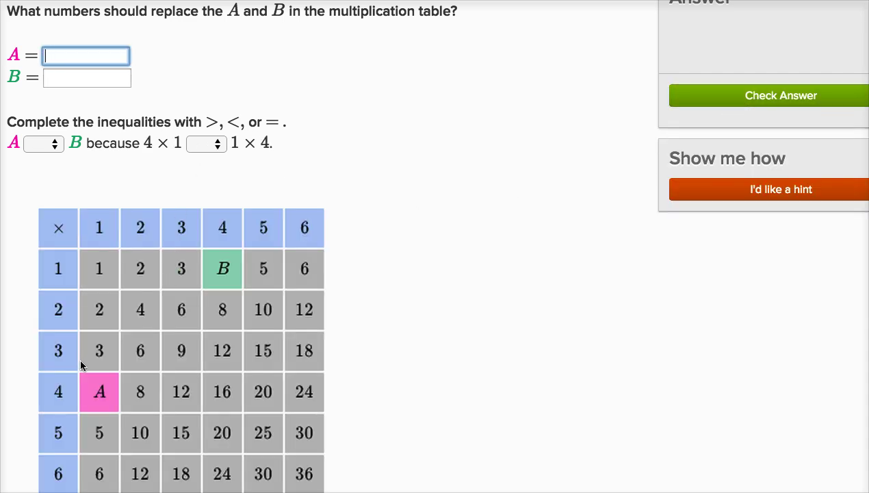
Step: Enter 4 for both A and B in the table
left_click(99, 396)
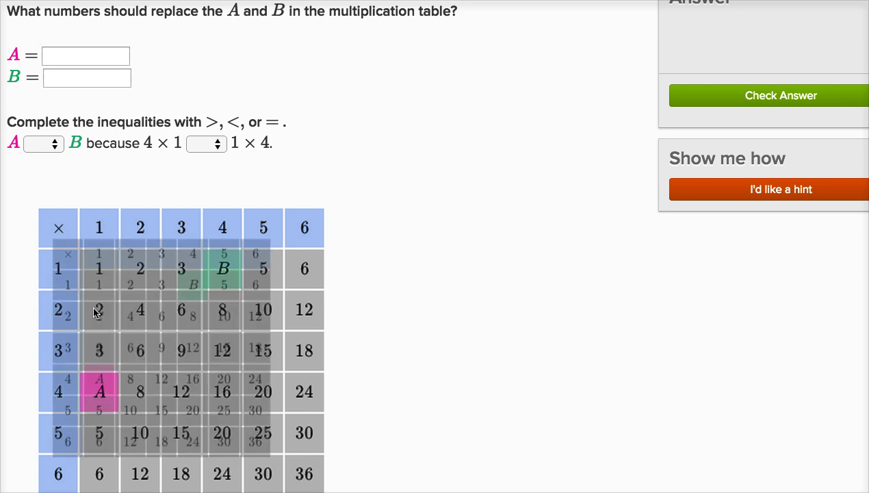
left_click(82, 61)
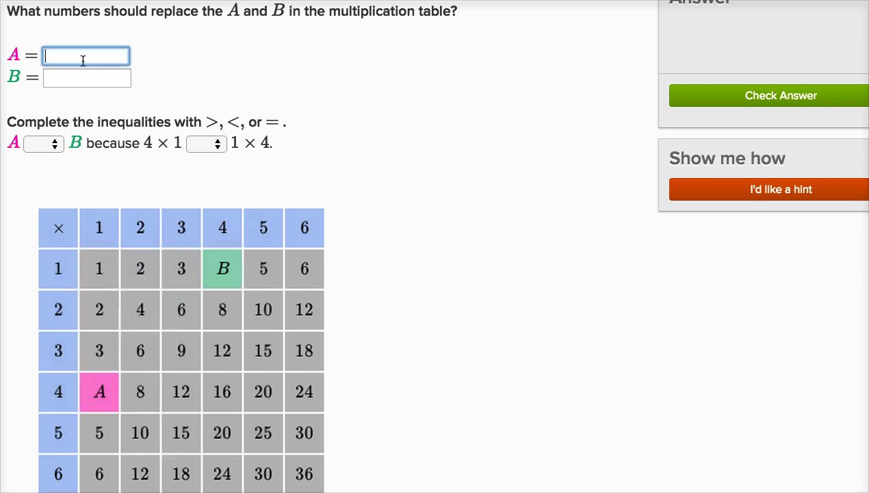
type("4")
left_click(71, 83)
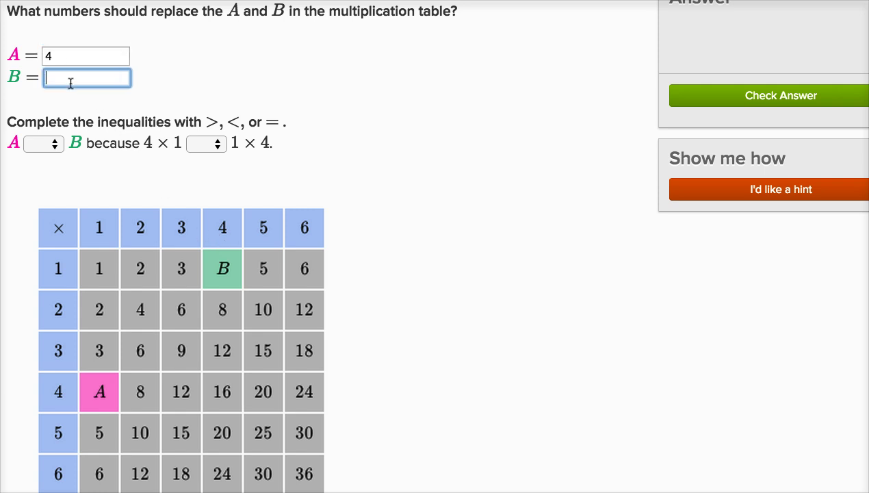
type("4")
Step: Set A = B and 4 × 1 = 1 × 4, then check the answer
left_click(53, 145)
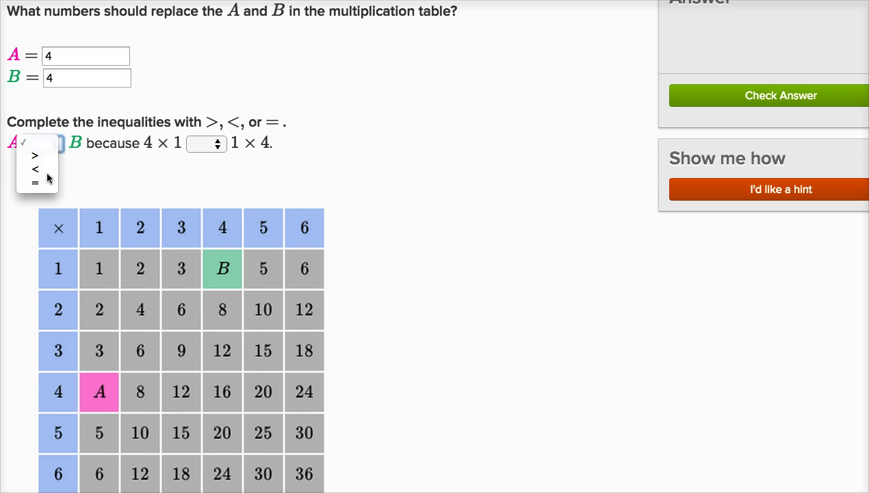
left_click(46, 182)
left_click(215, 151)
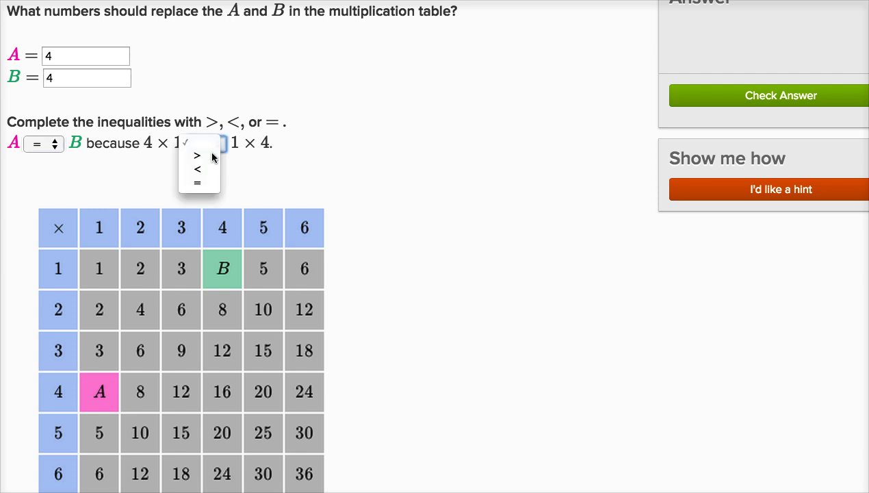
left_click(206, 183)
left_click(704, 105)
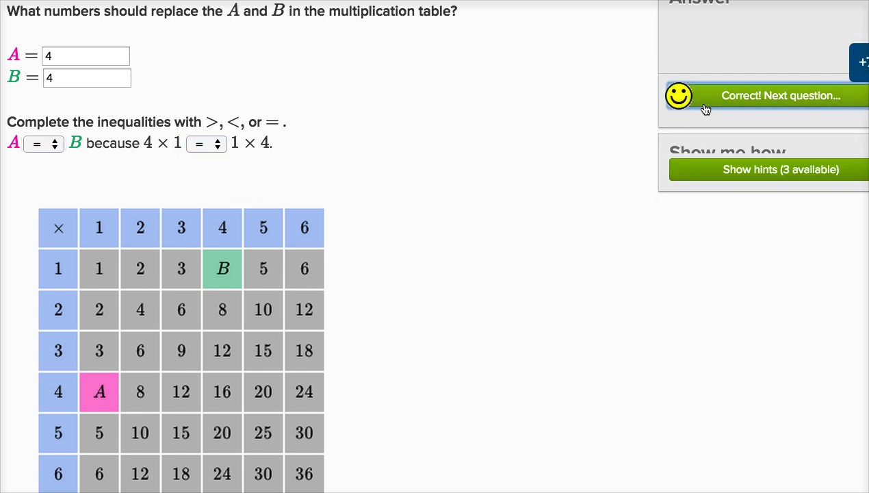